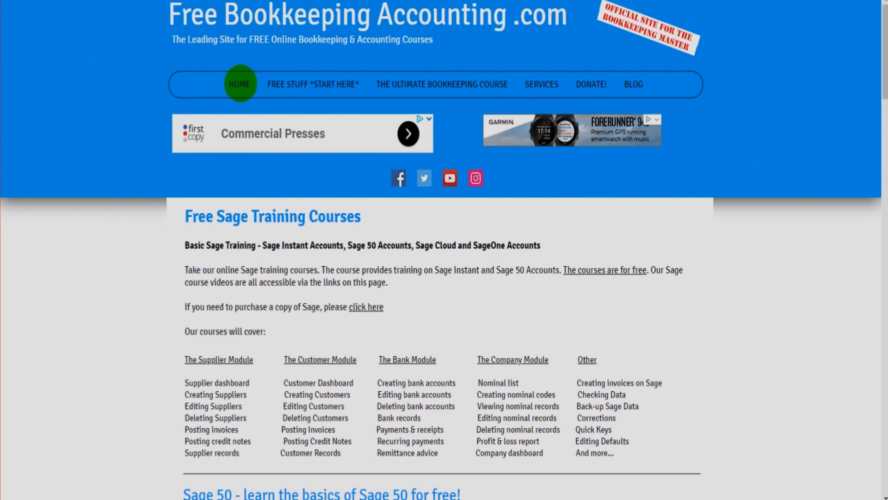
{"action": "left_click", "coordinate": [240, 84]}
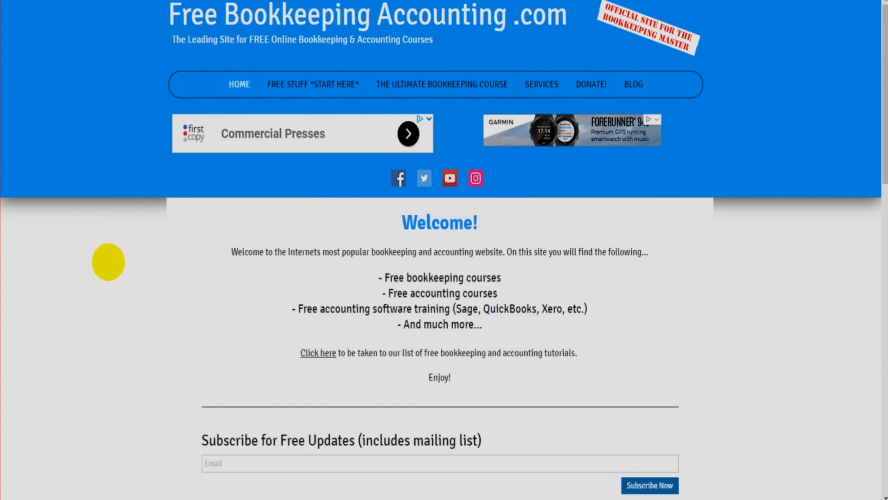
{"action": "scroll", "coordinate": [122, 289], "scroll_direction": "down", "scroll_amount": 1}
{"action": "scroll", "coordinate": [121, 291], "scroll_direction": "up", "scroll_amount": 1}
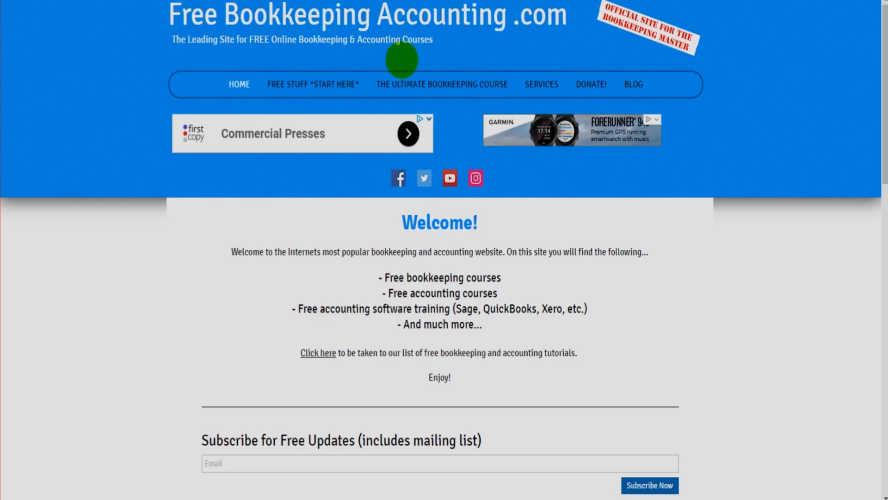
{"action": "left_click", "coordinate": [314, 84]}
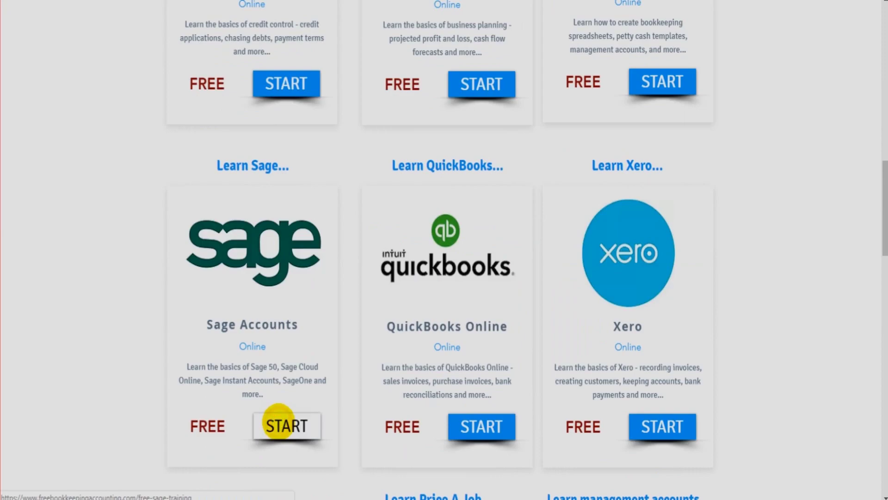
{"action": "left_click", "coordinate": [282, 422]}
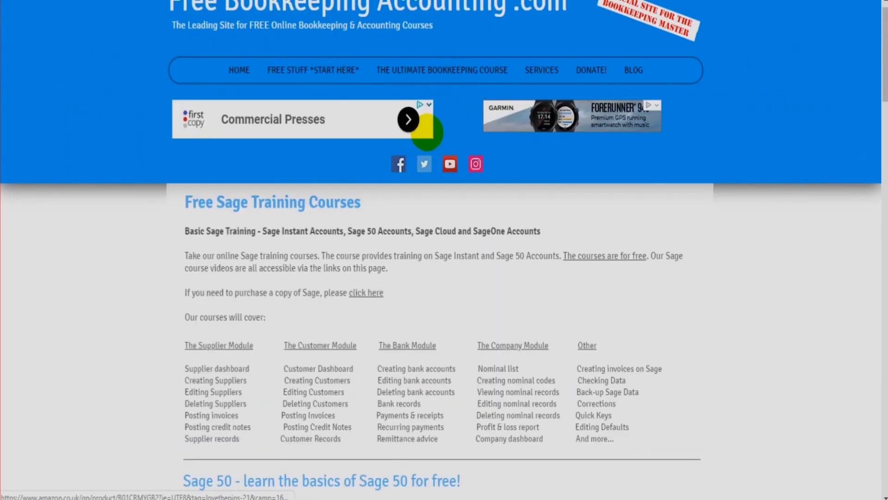
{"action": "scroll", "coordinate": [423, 132], "scroll_direction": "down", "scroll_amount": 3}
{"action": "scroll", "coordinate": [311, 123], "scroll_direction": "down", "scroll_amount": 2}
{"action": "scroll", "coordinate": [294, 119], "scroll_direction": "down", "scroll_amount": 2}
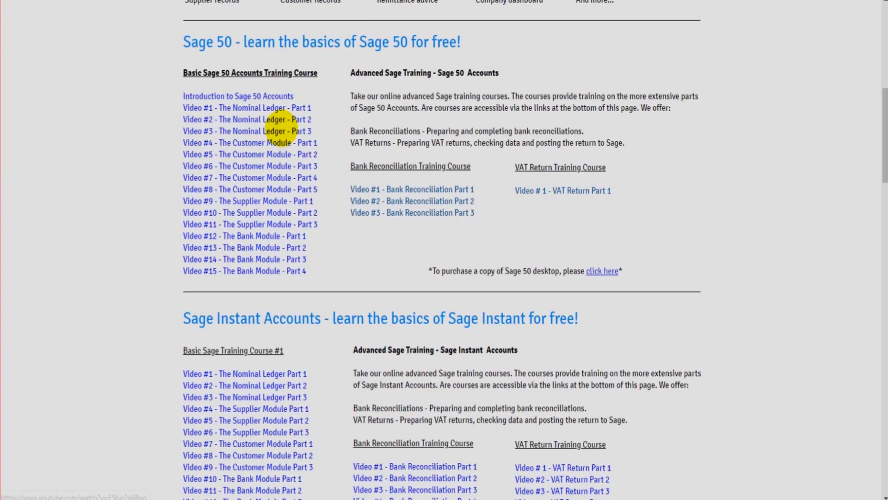
{"action": "scroll", "coordinate": [278, 129], "scroll_direction": "down", "scroll_amount": 5}
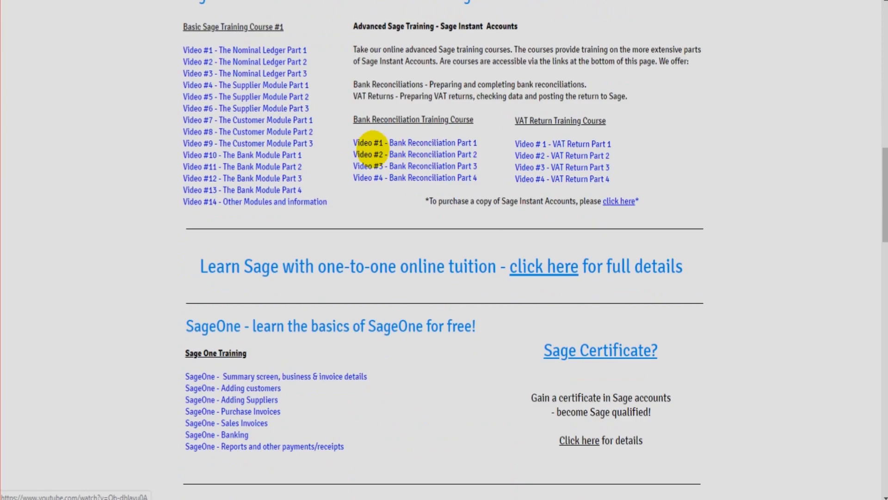
{"action": "scroll", "coordinate": [281, 167], "scroll_direction": "down", "scroll_amount": 6}
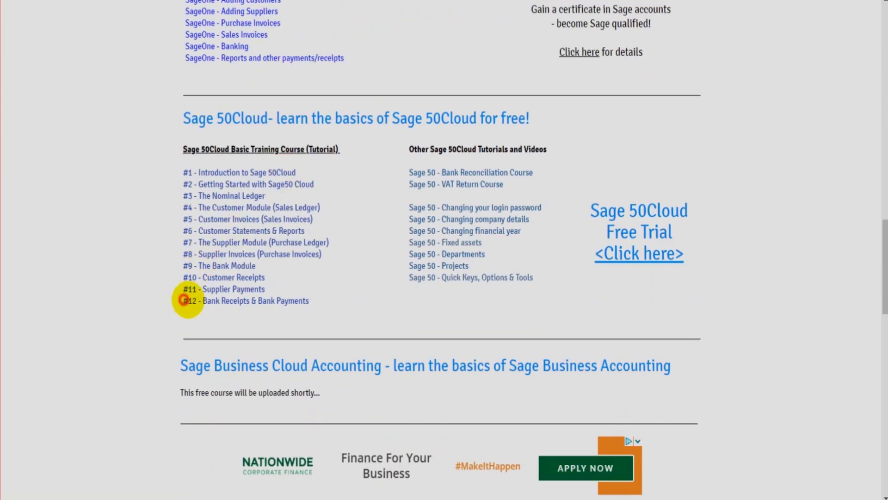
{"action": "scroll", "coordinate": [367, 299], "scroll_direction": "down", "scroll_amount": 1}
{"action": "left_click_drag", "start_coordinate": [375, 300], "coordinate": [180, 303]}
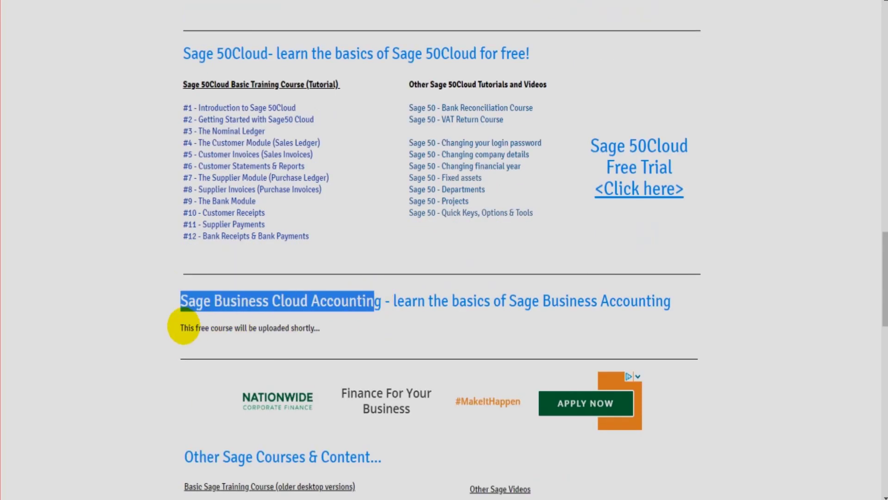
{"action": "triple_click", "coordinate": [390, 331]}
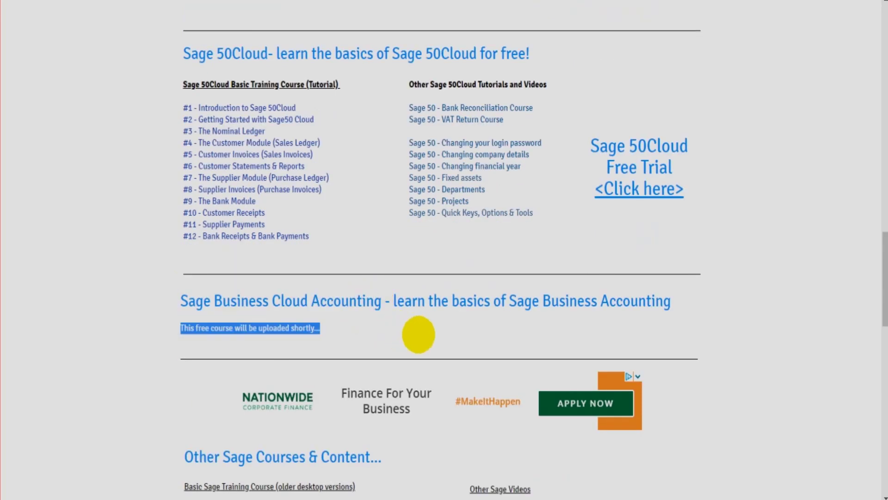
{"action": "triple_click", "coordinate": [442, 332]}
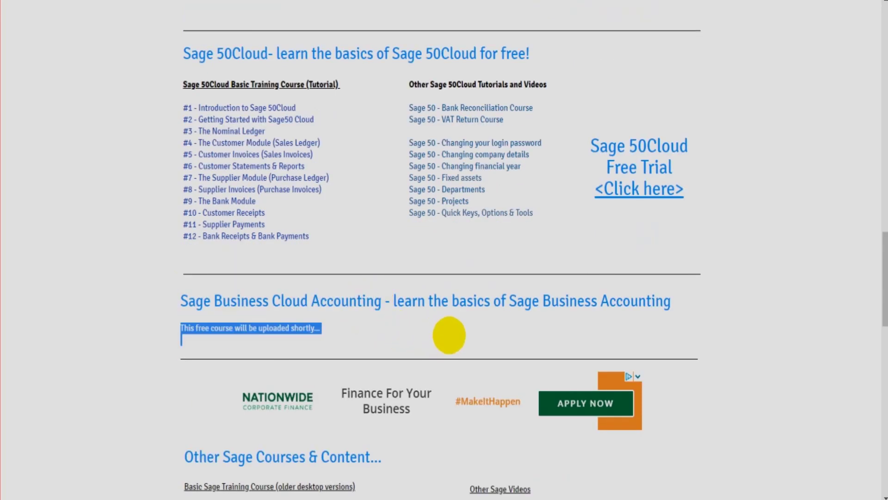
{"action": "left_click", "coordinate": [170, 315]}
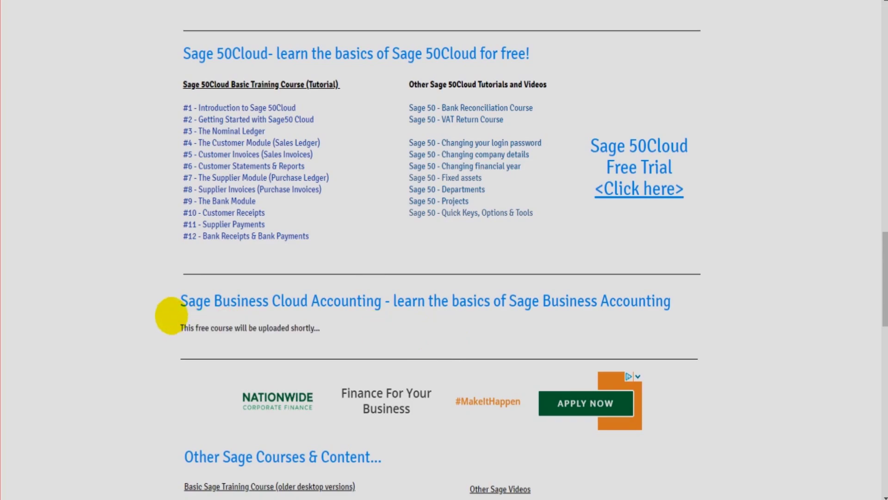
{"action": "left_click", "coordinate": [198, 318]}
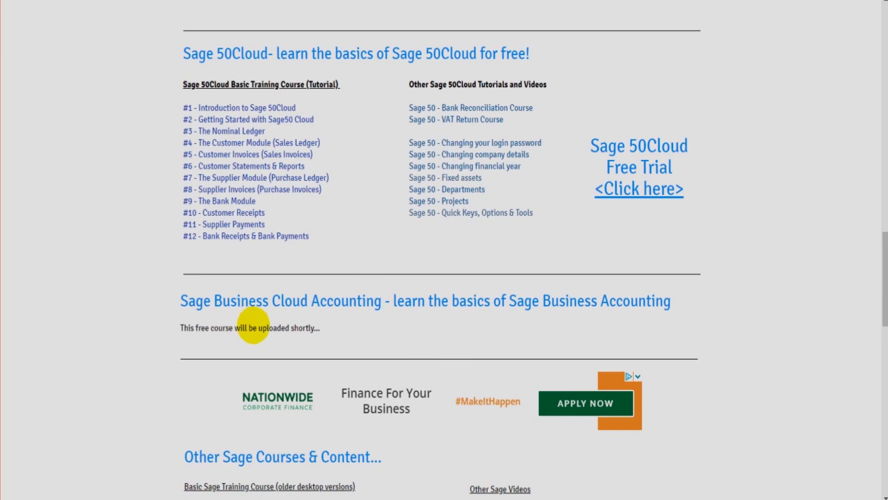
{"action": "scroll", "coordinate": [254, 327], "scroll_direction": "up", "scroll_amount": 10}
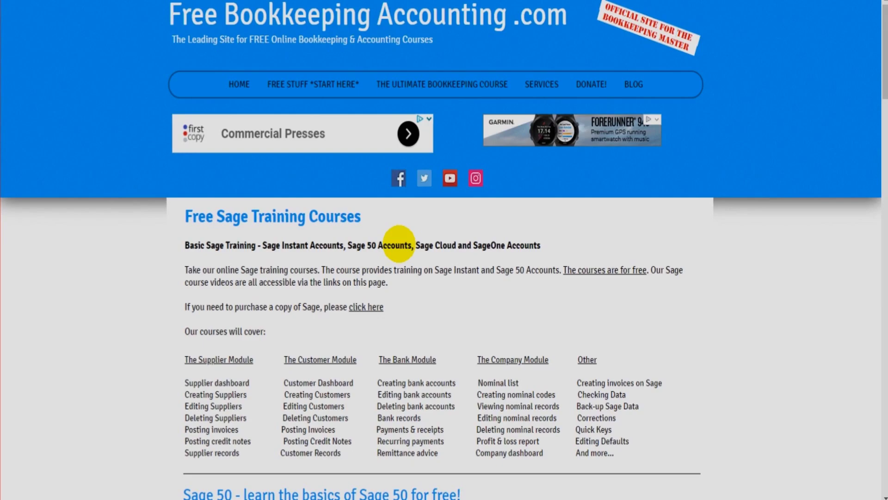
{"action": "left_click", "coordinate": [548, 85]}
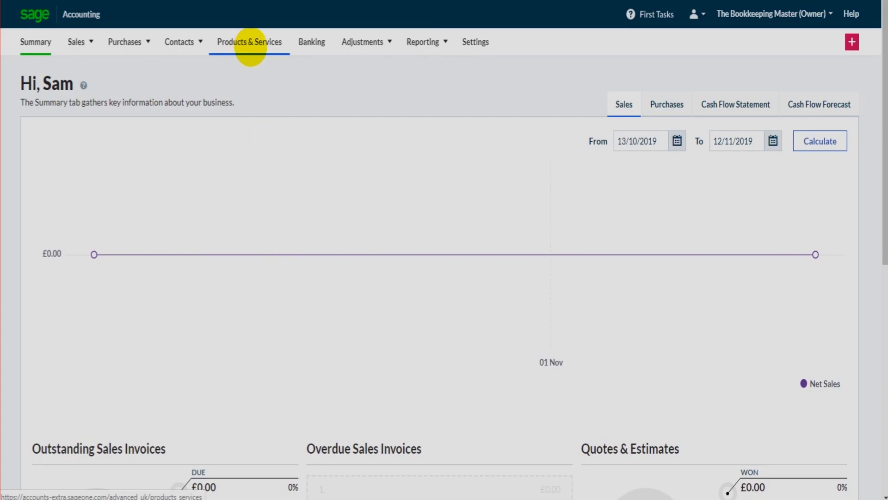
Step: View the empty Products & Services list, then move to the Customers list
{"action": "left_click", "coordinate": [250, 48]}
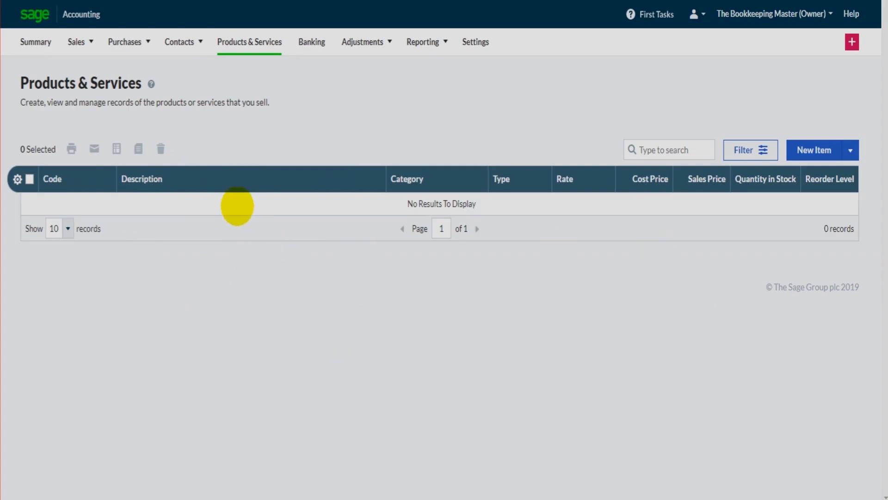
{"action": "left_click", "coordinate": [406, 203]}
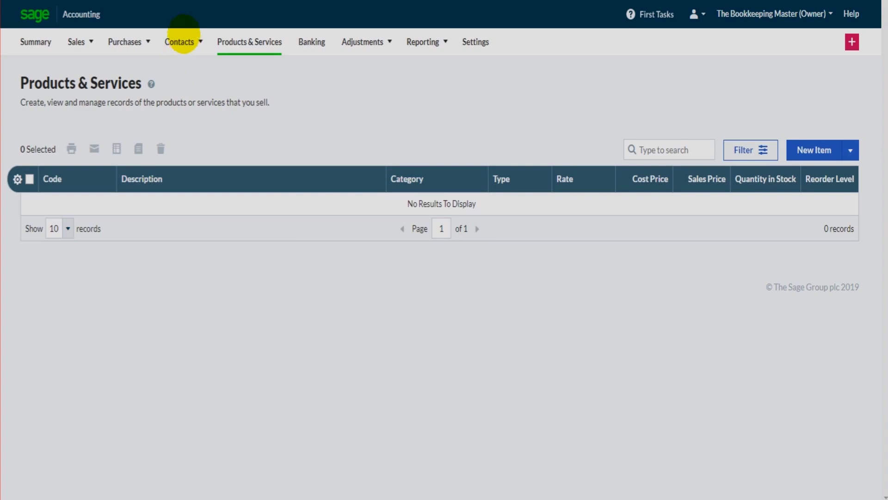
{"action": "left_click", "coordinate": [189, 65]}
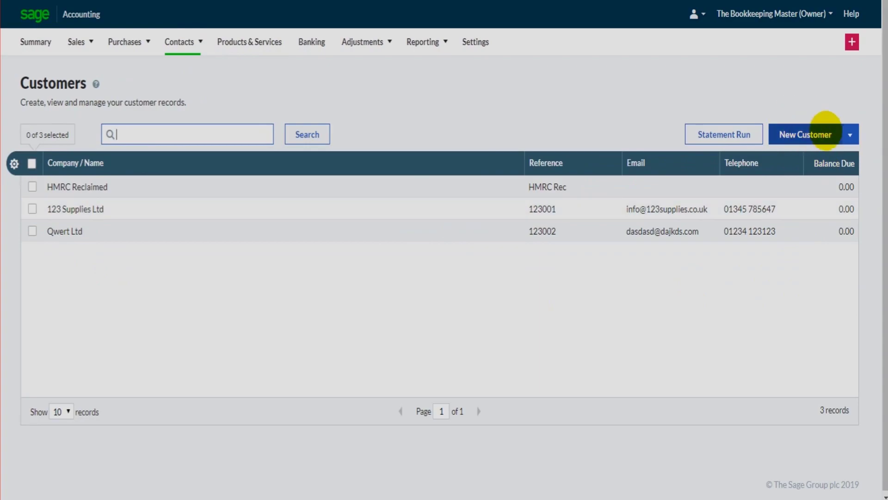
{"action": "left_click", "coordinate": [241, 46]}
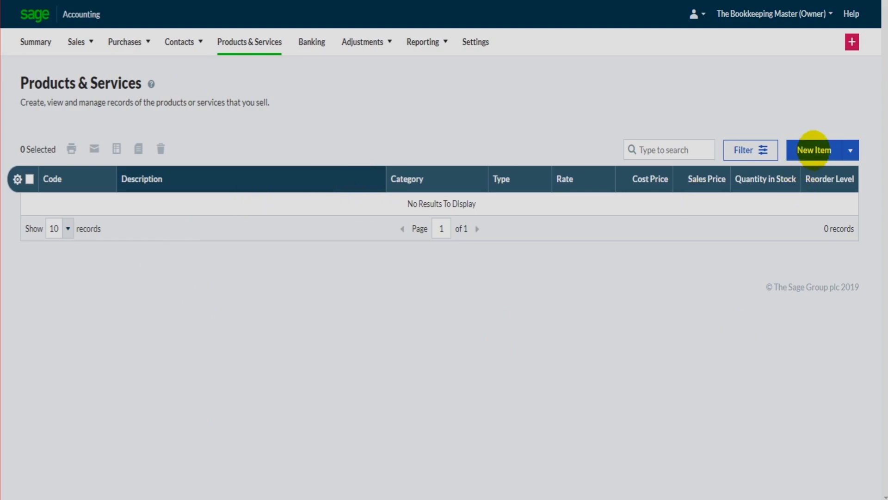
Step: Start a new Service item coded Bookkeeping, described 'General Bookkeeping for Small Businesses'
{"action": "left_click", "coordinate": [814, 150]}
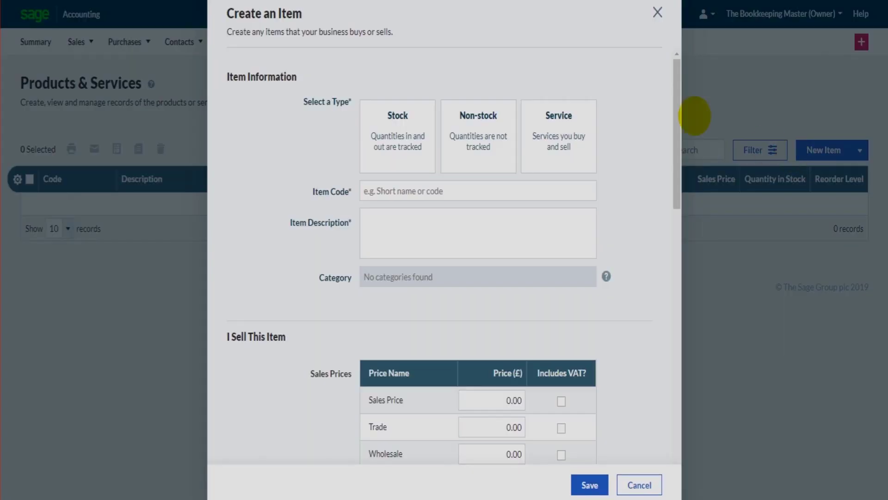
{"action": "left_click", "coordinate": [566, 134]}
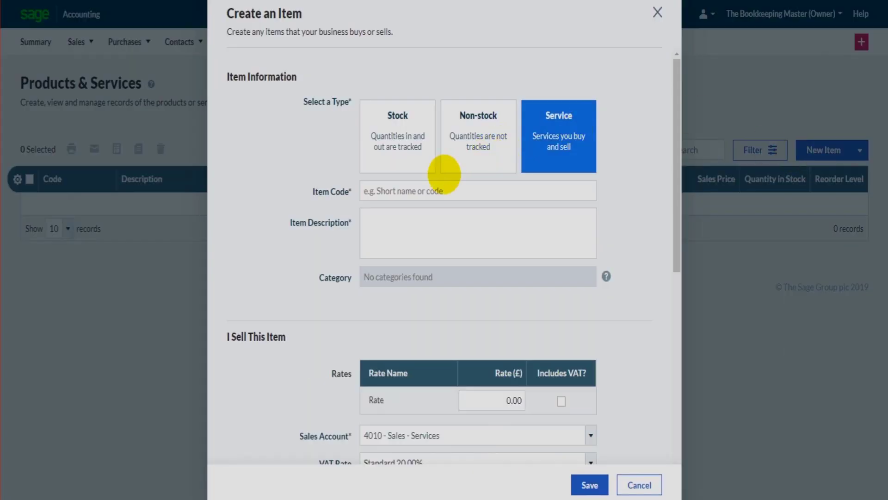
{"action": "left_click", "coordinate": [424, 191]}
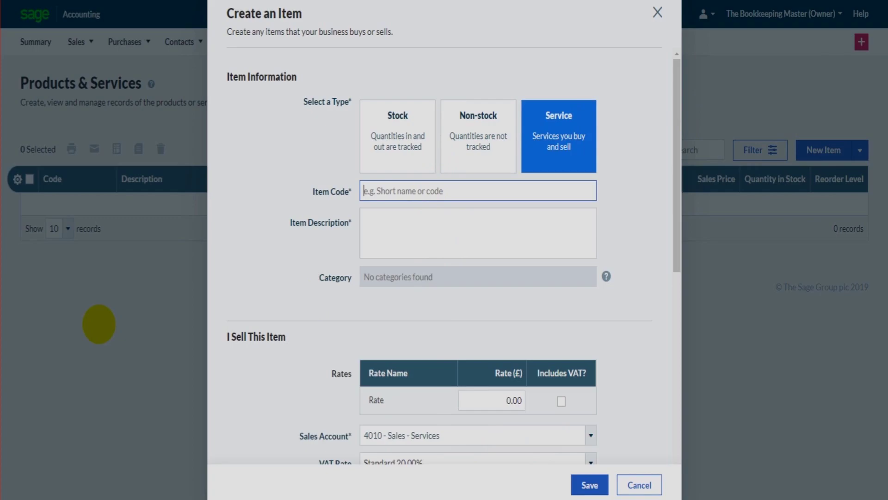
{"action": "type", "text": "Bookkeepn"}
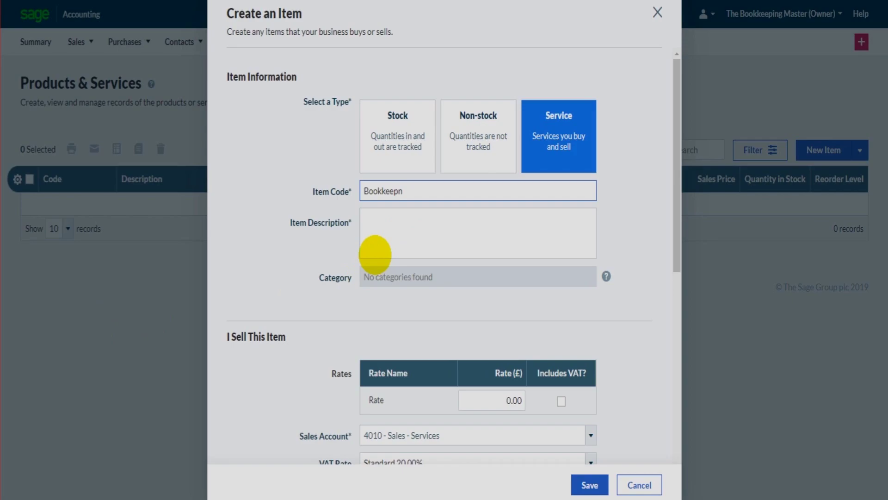
{"action": "key", "text": "BackSpace"}
{"action": "type", "text": "ing"}
{"action": "left_click", "coordinate": [375, 255]}
{"action": "type", "text": "General Bookkeep"}
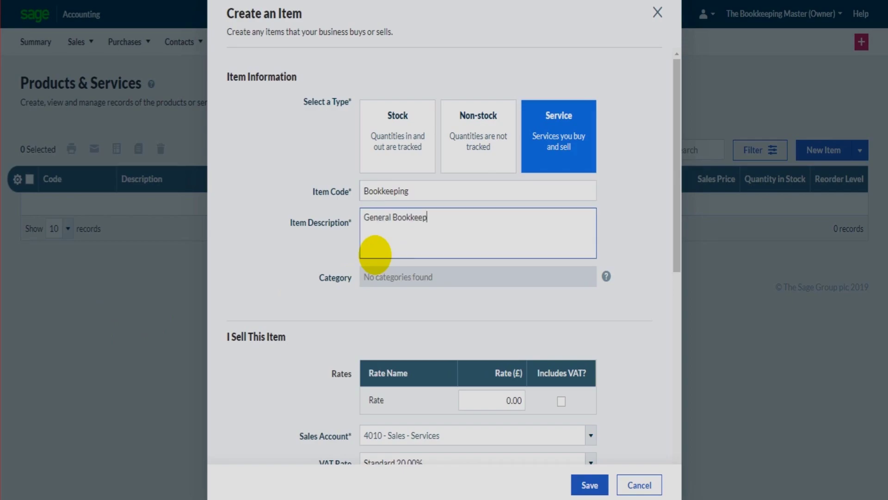
{"action": "type", "text": "ing for"}
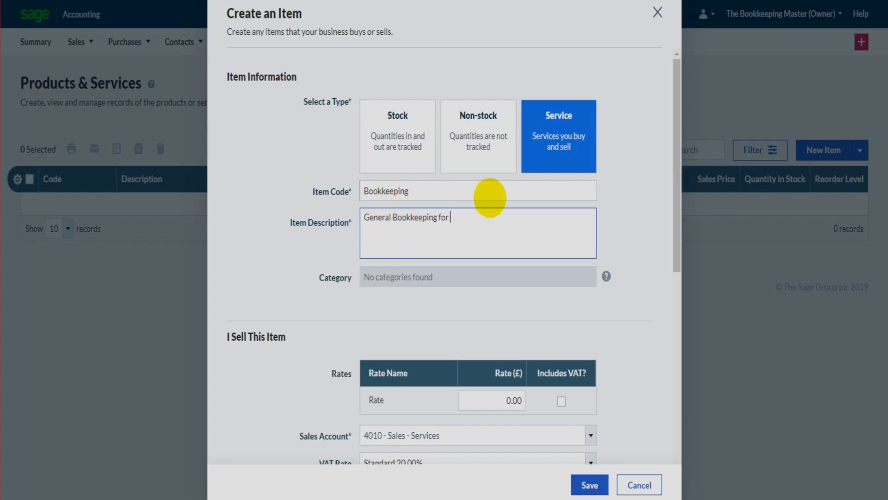
Step: Give Bookkeeping a 10.00 rate and keep the 4010 - Sales - Services account
{"action": "key", "text": "Tab"}
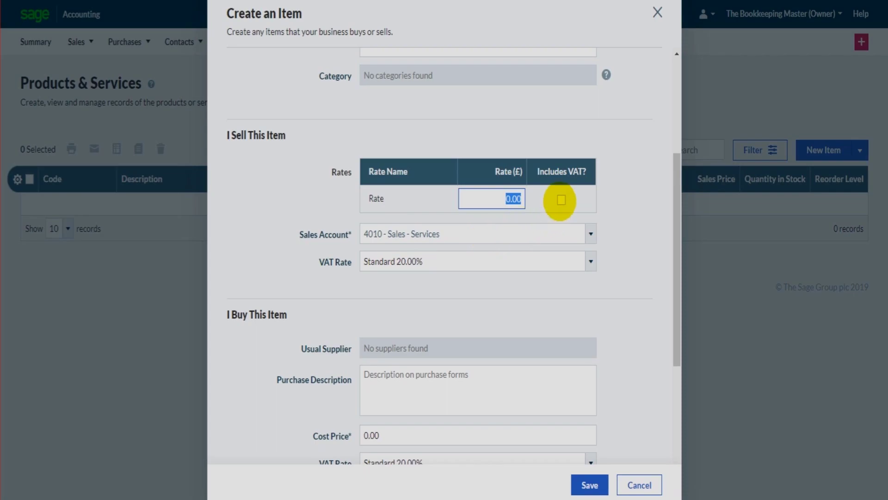
{"action": "type", "text": "10"}
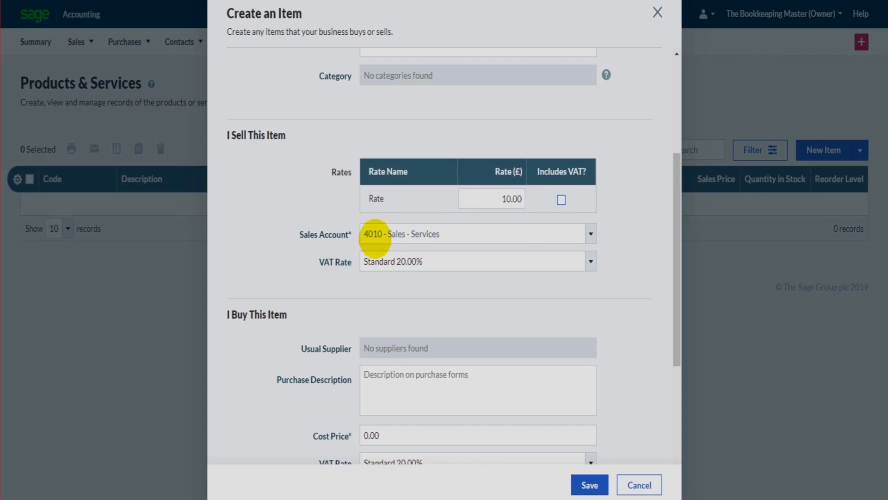
{"action": "key", "text": "Tab"}
{"action": "key", "text": "Tab"}
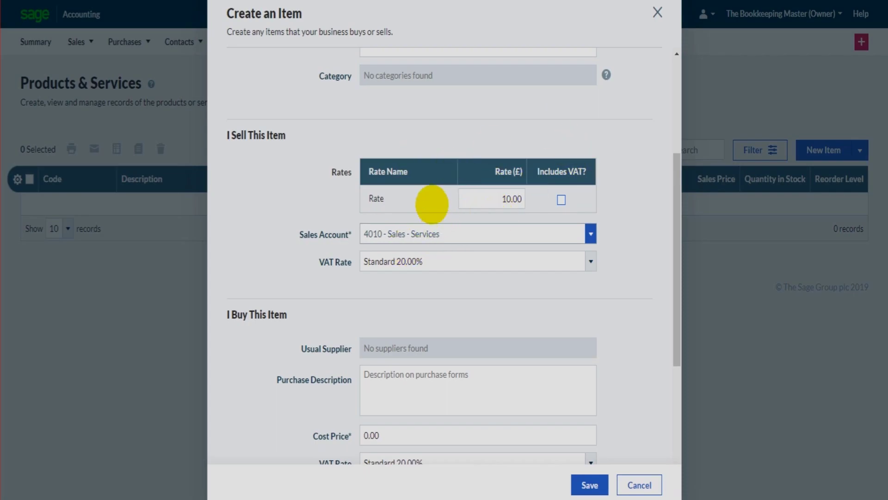
{"action": "scroll", "coordinate": [366, 168], "scroll_direction": "down", "scroll_amount": 1}
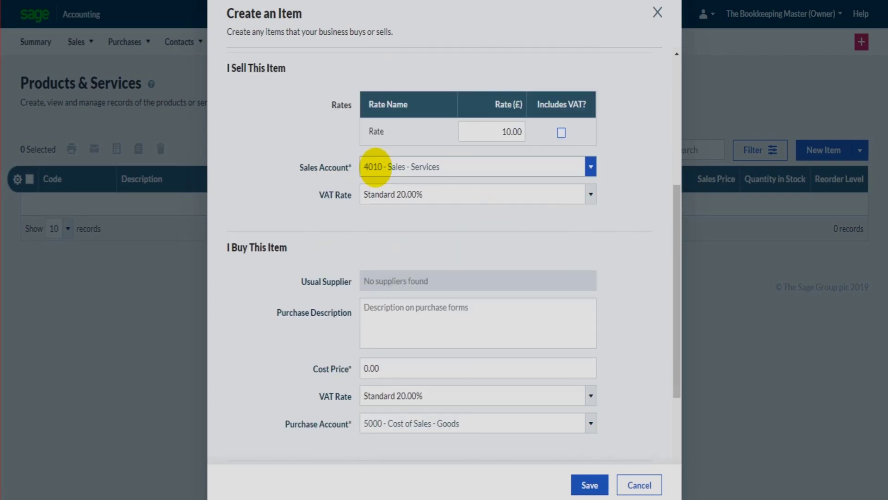
{"action": "left_click", "coordinate": [640, 162]}
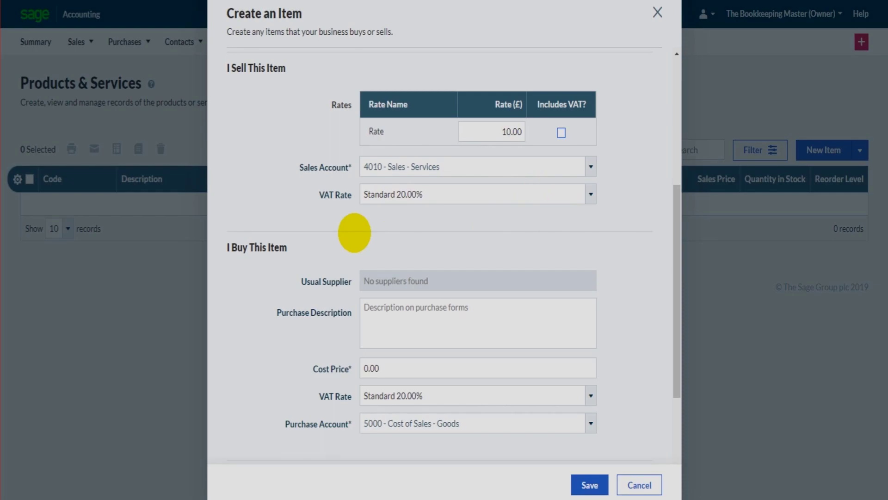
{"action": "scroll", "coordinate": [389, 181], "scroll_direction": "down", "scroll_amount": 1}
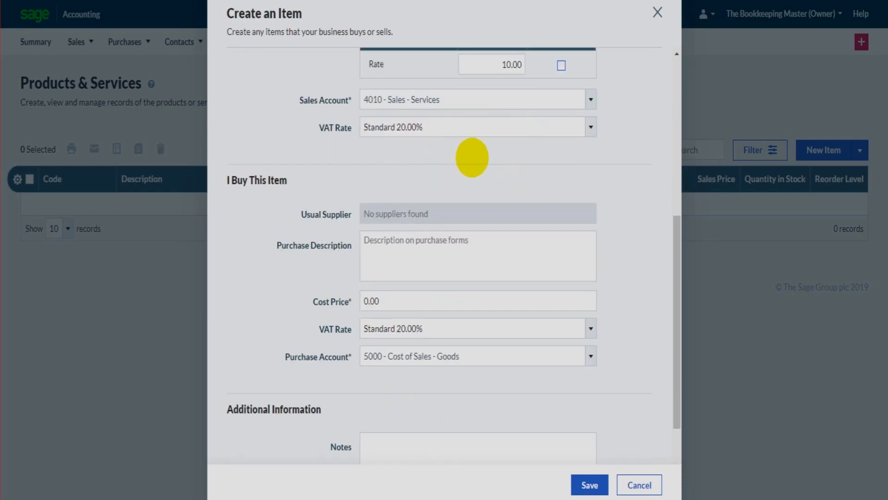
{"action": "scroll", "coordinate": [326, 292], "scroll_direction": "up", "scroll_amount": 5}
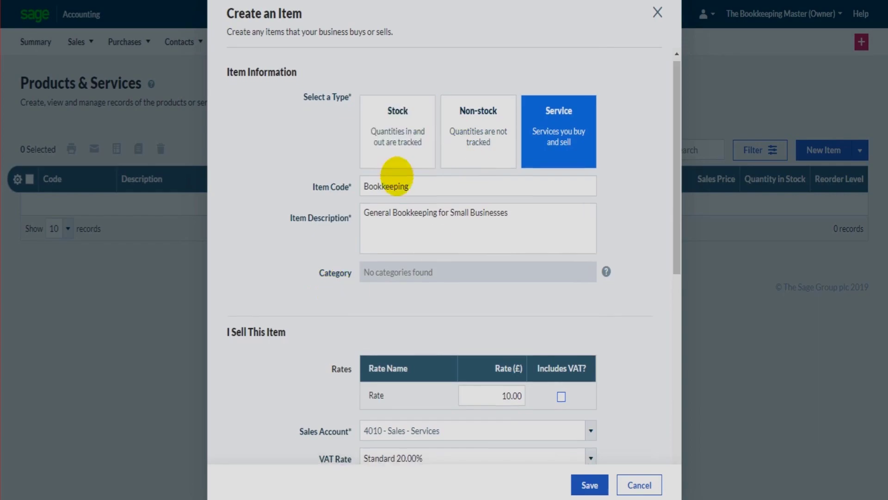
{"action": "scroll", "coordinate": [347, 195], "scroll_direction": "down", "scroll_amount": 3}
{"action": "scroll", "coordinate": [322, 203], "scroll_direction": "down", "scroll_amount": 2}
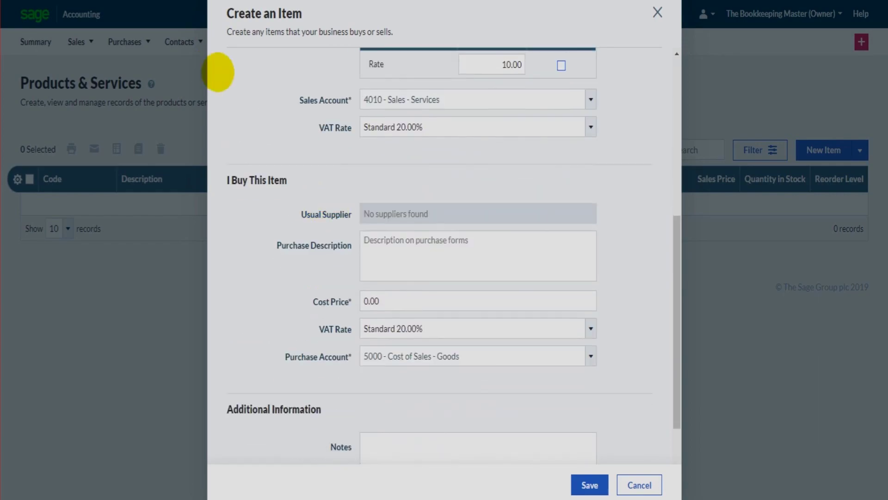
{"action": "scroll", "coordinate": [223, 90], "scroll_direction": "down", "scroll_amount": 1}
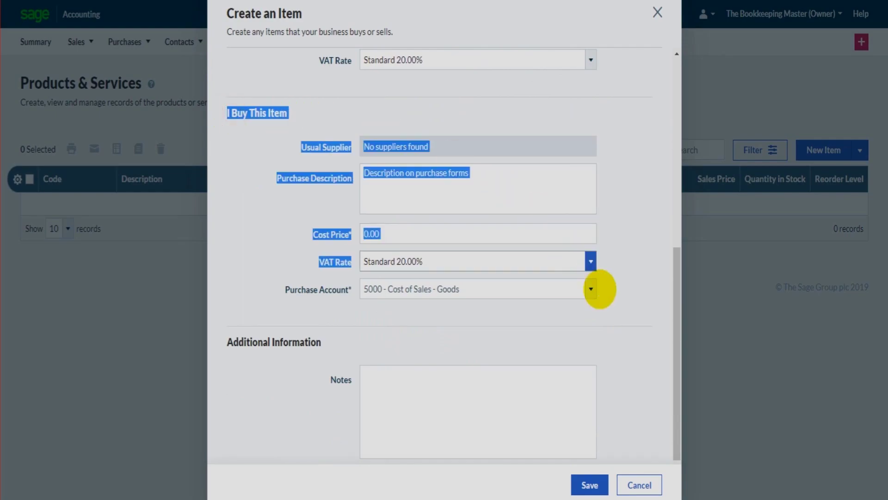
{"action": "mouse_move", "coordinate": [283, 114]}
{"action": "left_mouse_down"}
{"action": "mouse_move", "coordinate": [305, 129]}
{"action": "mouse_move", "coordinate": [271, 134]}
{"action": "left_mouse_up"}
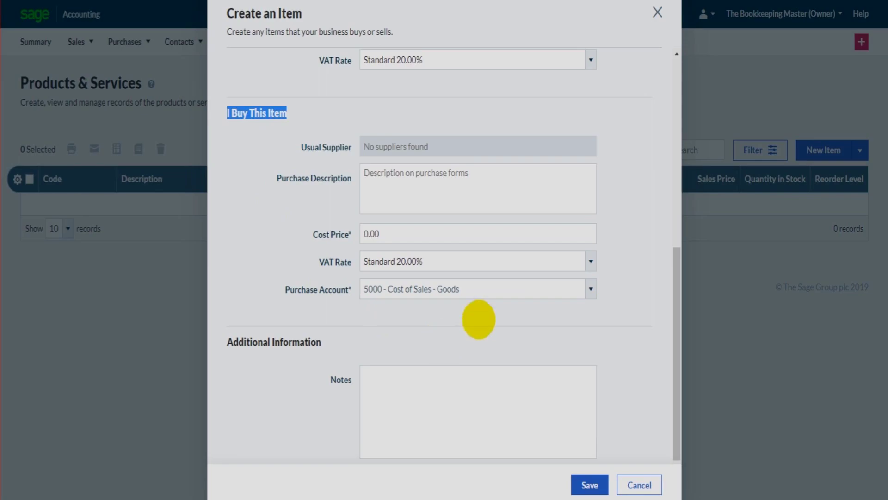
{"action": "left_click", "coordinate": [279, 272]}
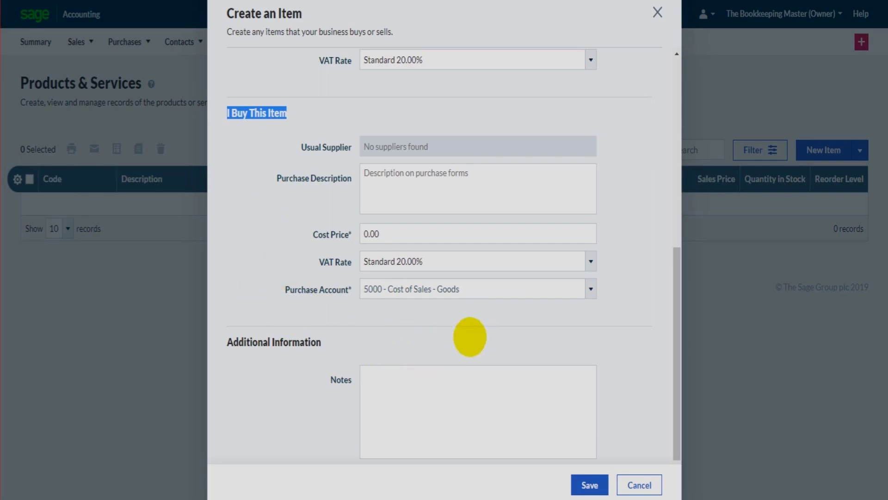
{"action": "left_click", "coordinate": [469, 333]}
{"action": "scroll", "coordinate": [595, 421], "scroll_direction": "down", "scroll_amount": 1}
Step: Save the Bookkeeping service item
{"action": "left_click", "coordinate": [587, 484]}
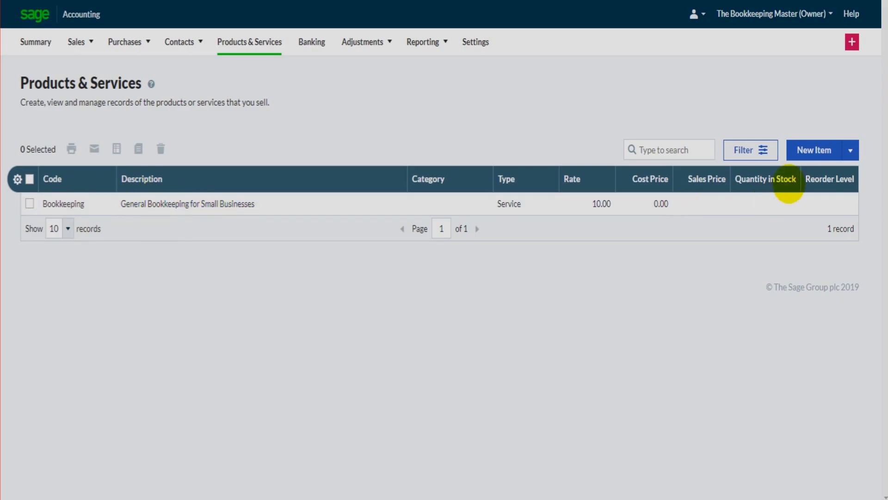
Step: Create a new Service item coded 'Credit Control' and begin typing its description
{"action": "left_click", "coordinate": [814, 153]}
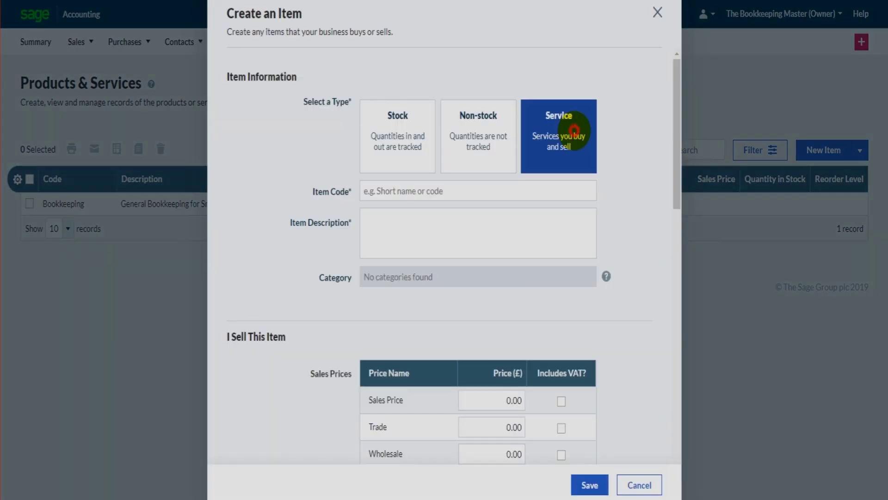
{"action": "left_click", "coordinate": [573, 135]}
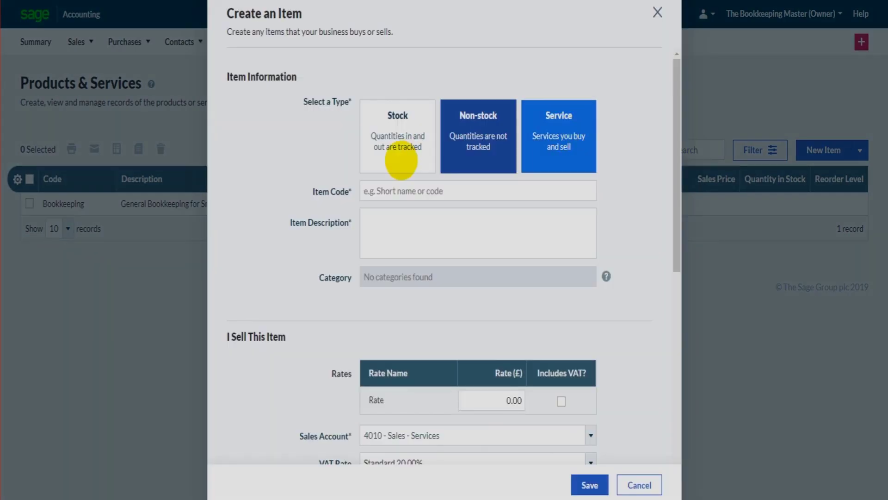
{"action": "left_click", "coordinate": [395, 193]}
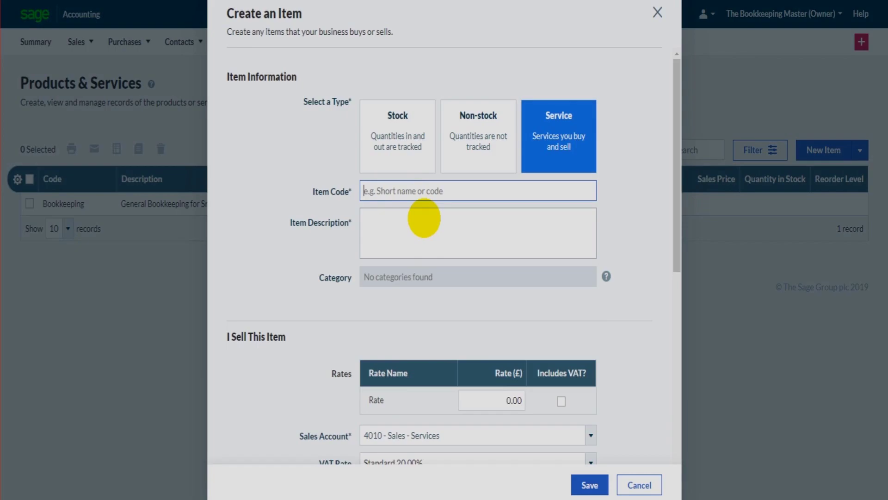
{"action": "type", "text": "Credit Cibt"}
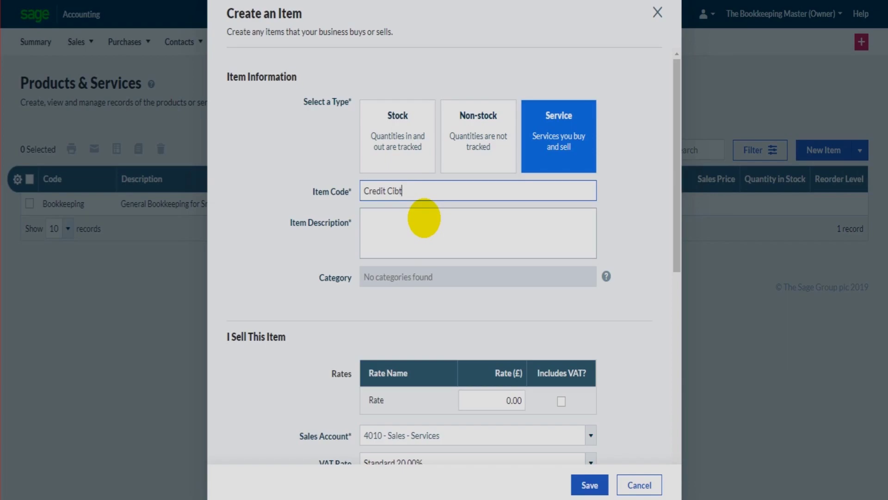
{"action": "key", "text": "BackSpace"}
{"action": "key", "text": "BackSpace"}
{"action": "key", "text": "BackSpace"}
{"action": "type", "text": "ontrol"}
{"action": "left_click", "coordinate": [423, 218]}
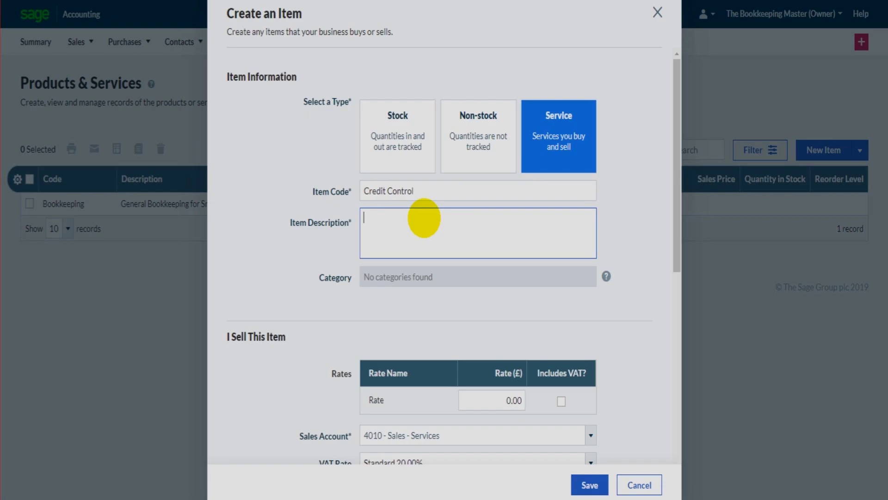
{"action": "type", "text": "Credit co"}
{"action": "type", "text": "n"}
{"action": "type", "text": "trol for email, phone and post"}
{"action": "scroll", "coordinate": [470, 252], "scroll_direction": "down", "scroll_amount": 3}
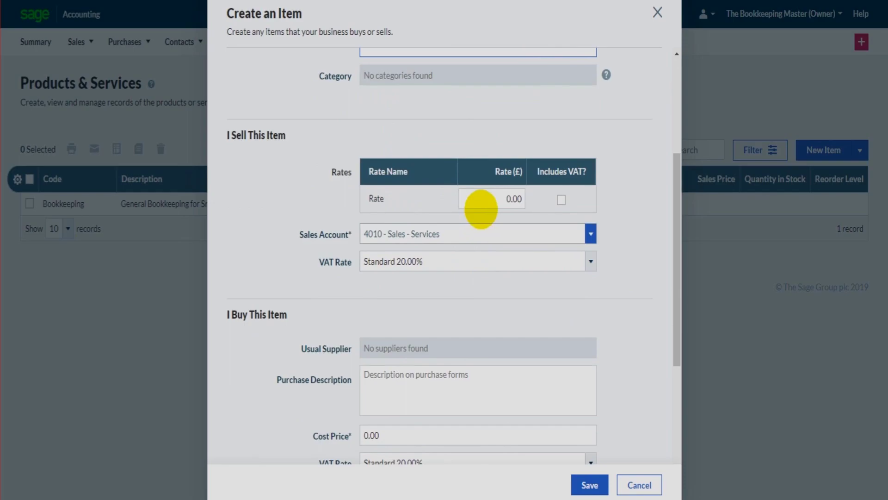
Step: Set Credit Control's rate to 12.00, keep 4010 - Sales - Services, and save it
{"action": "left_click", "coordinate": [501, 199]}
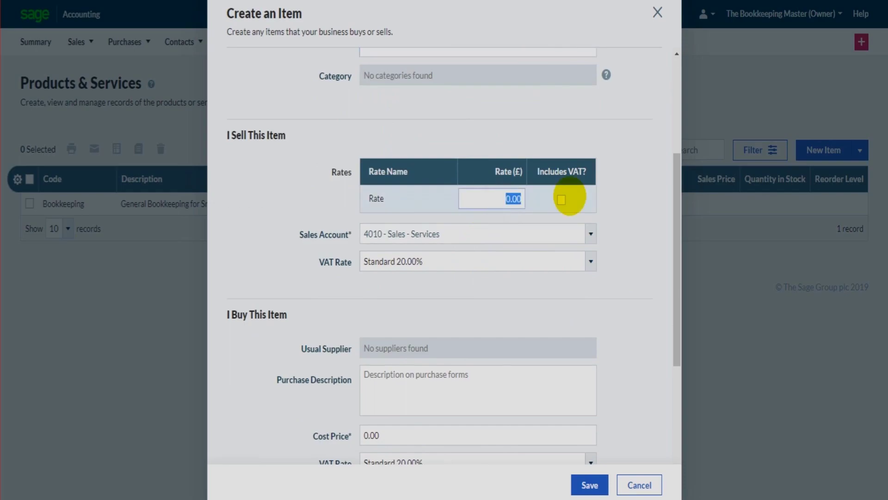
{"action": "type", "text": "12.00"}
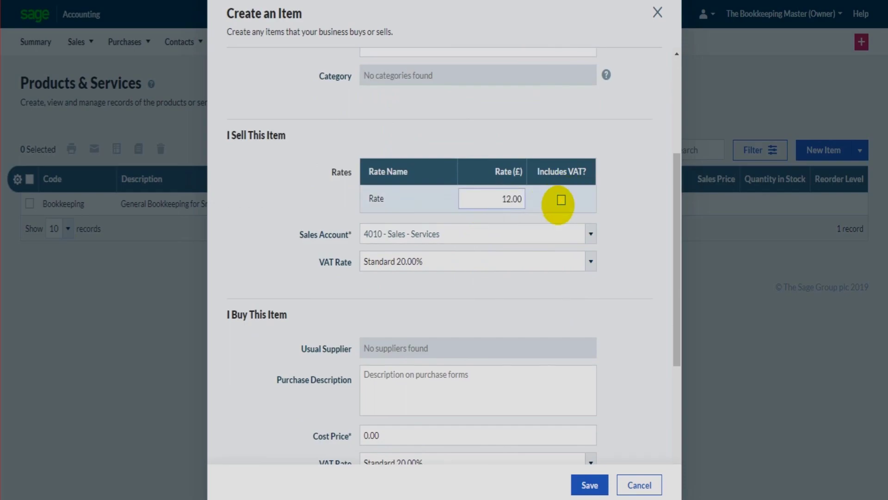
{"action": "left_click", "coordinate": [367, 233]}
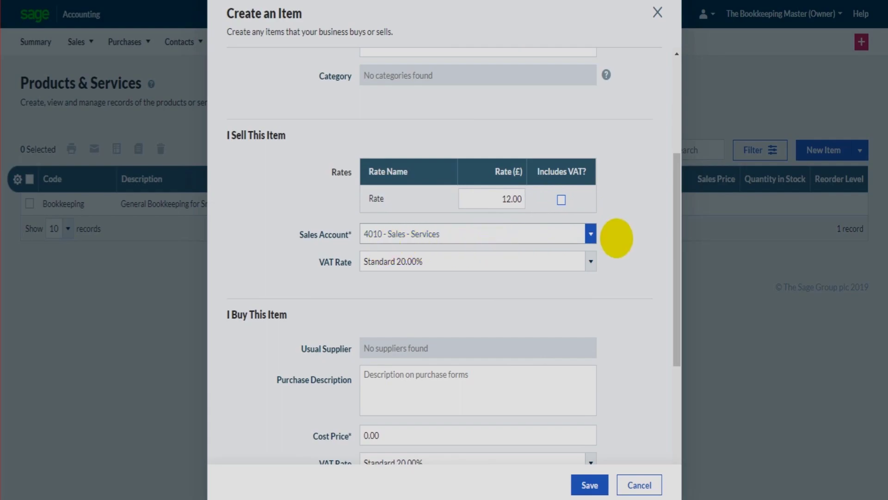
{"action": "left_click", "coordinate": [589, 234]}
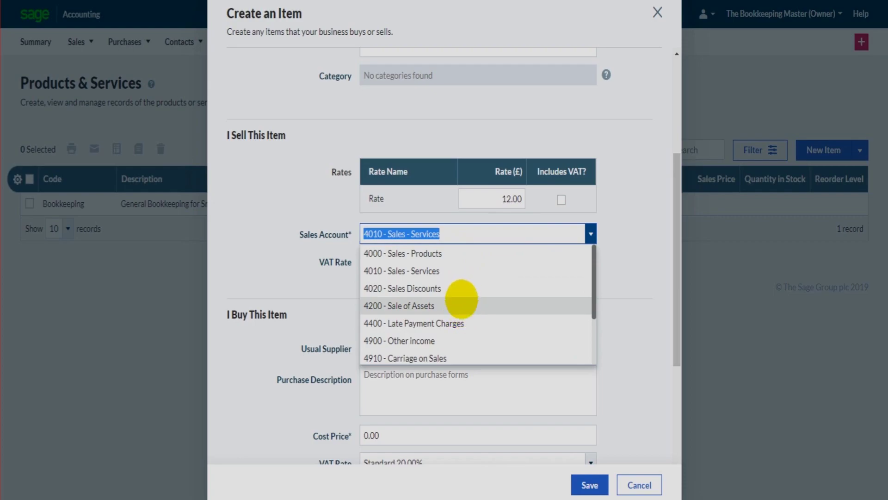
{"action": "scroll", "coordinate": [465, 313], "scroll_direction": "down", "scroll_amount": 2}
{"action": "scroll", "coordinate": [469, 331], "scroll_direction": "down", "scroll_amount": 1}
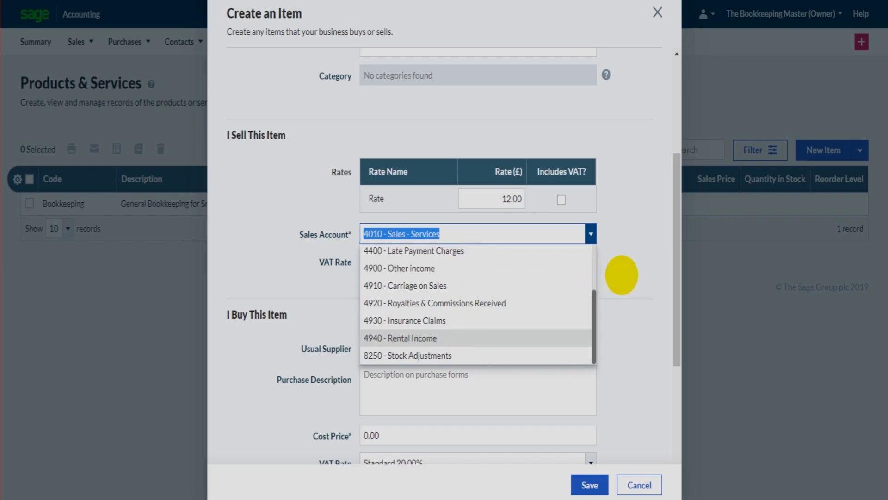
{"action": "left_click", "coordinate": [430, 234]}
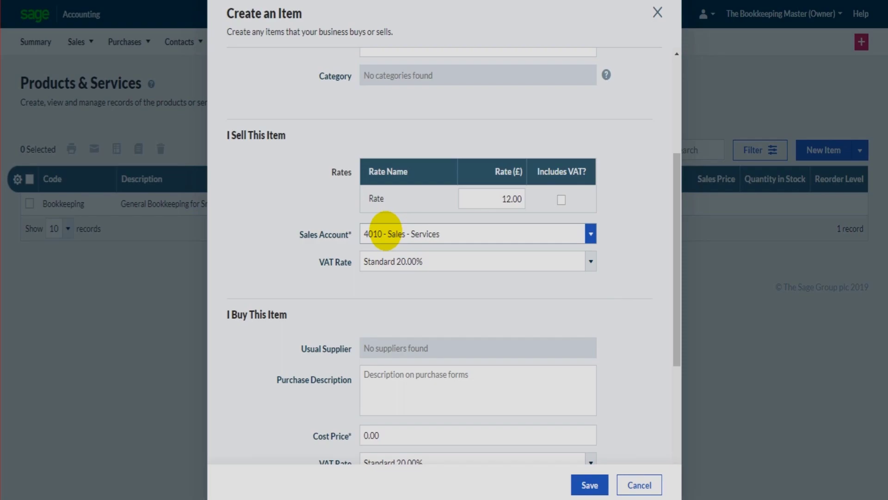
{"action": "key", "text": "Tab"}
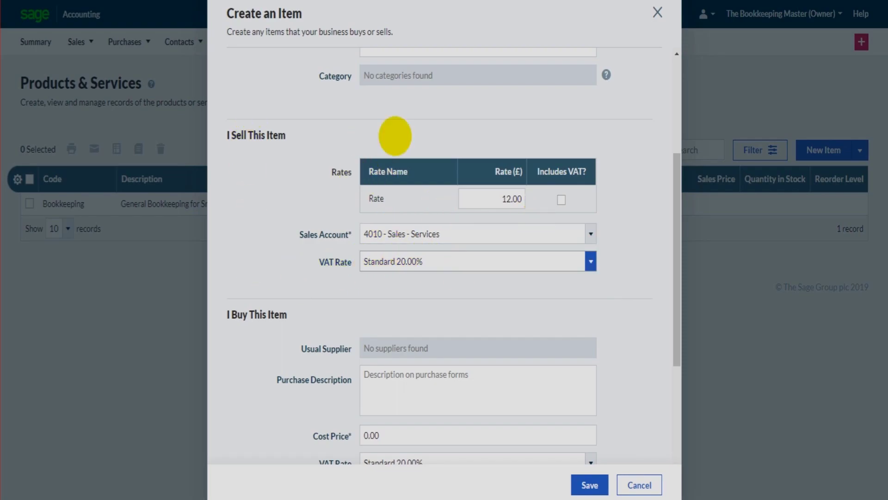
{"action": "scroll", "coordinate": [440, 210], "scroll_direction": "down", "scroll_amount": 3}
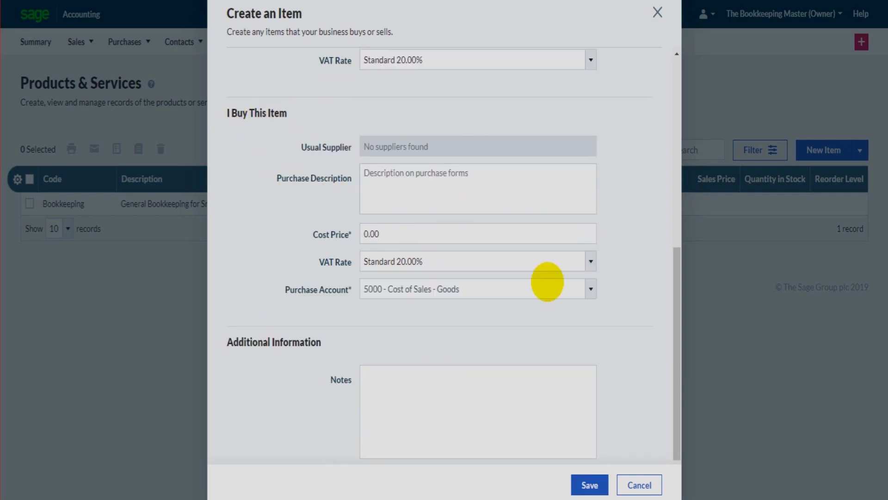
{"action": "scroll", "coordinate": [403, 356], "scroll_direction": "down", "scroll_amount": 1}
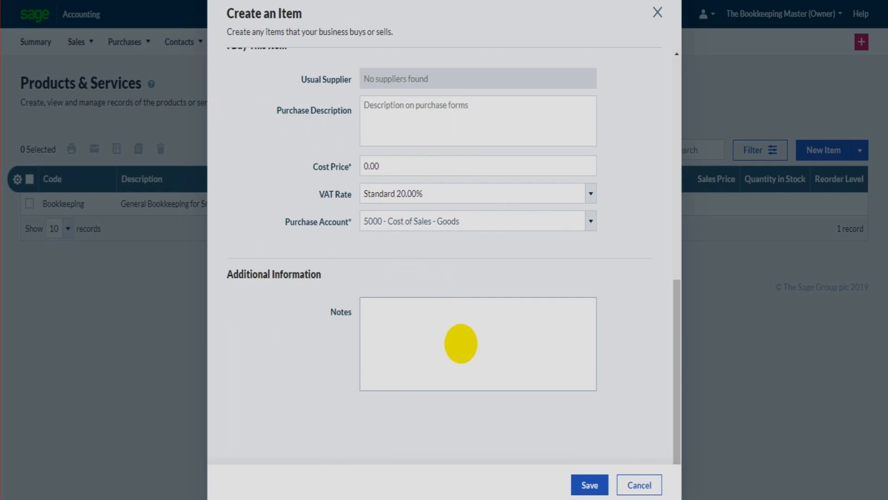
{"action": "scroll", "coordinate": [461, 343], "scroll_direction": "up", "scroll_amount": 2}
{"action": "left_click", "coordinate": [589, 482]}
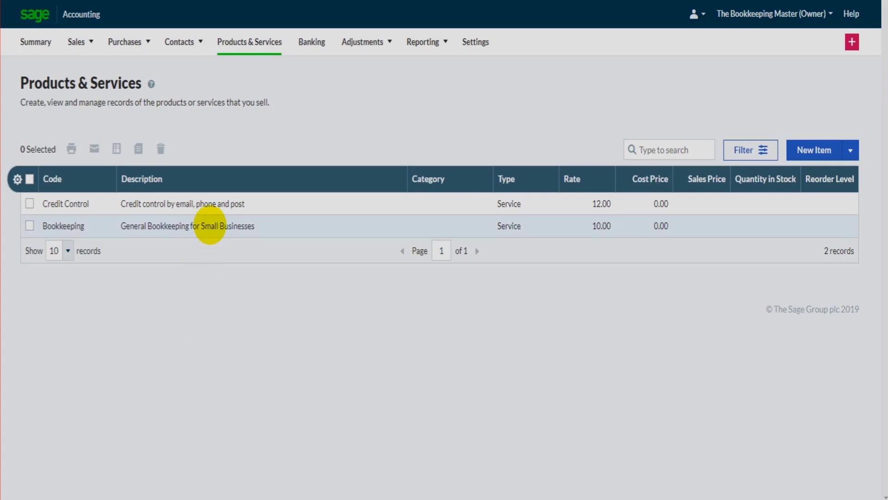
{"action": "left_click", "coordinate": [210, 225]}
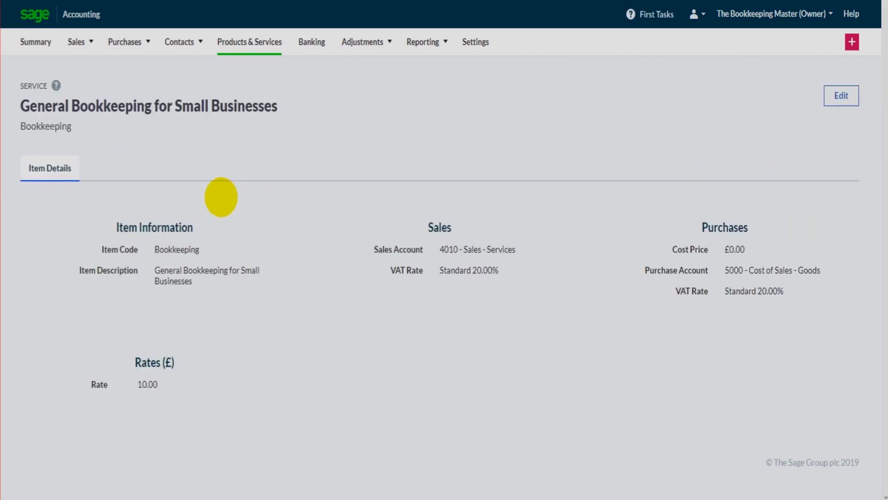
{"action": "left_click", "coordinate": [840, 95]}
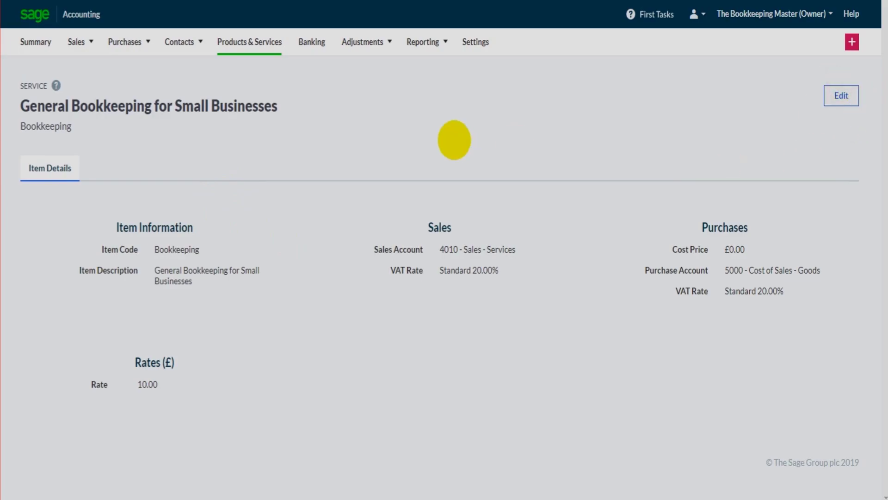
{"action": "scroll", "coordinate": [288, 402], "scroll_direction": "down", "scroll_amount": 5}
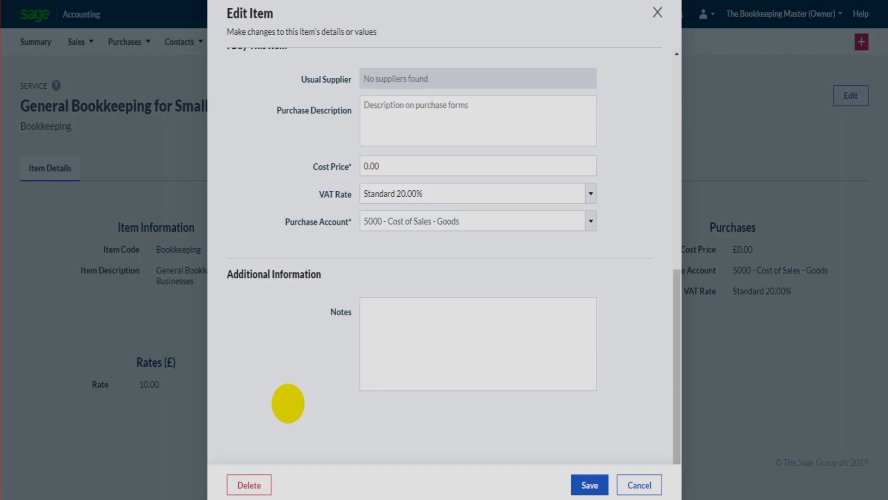
{"action": "scroll", "coordinate": [290, 406], "scroll_direction": "up", "scroll_amount": 1}
{"action": "scroll", "coordinate": [289, 406], "scroll_direction": "up", "scroll_amount": 5}
{"action": "scroll", "coordinate": [321, 280], "scroll_direction": "down", "scroll_amount": 5}
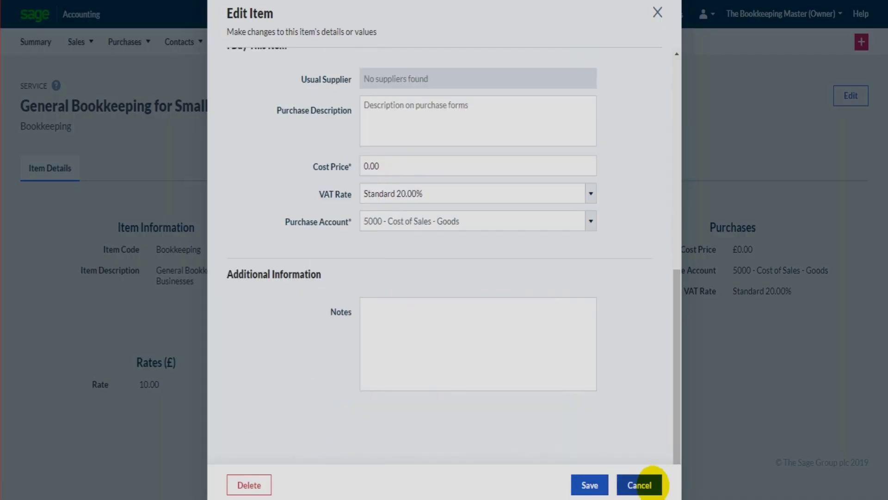
{"action": "scroll", "coordinate": [611, 484], "scroll_direction": "down", "scroll_amount": 2}
{"action": "left_click", "coordinate": [639, 484]}
{"action": "mouse_move", "coordinate": [130, 42]}
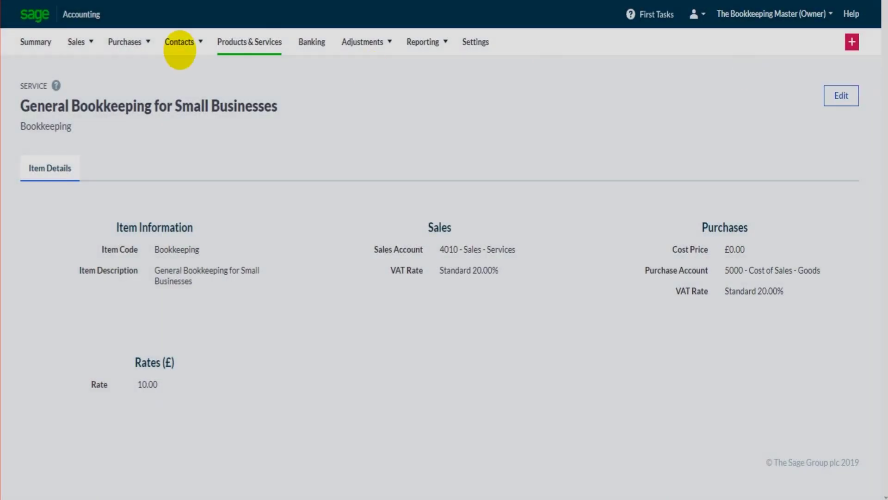
{"action": "left_click", "coordinate": [261, 38]}
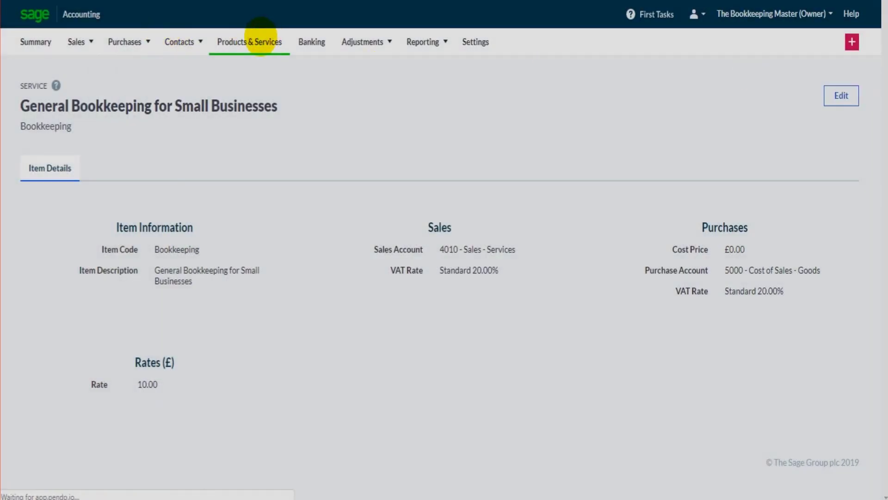